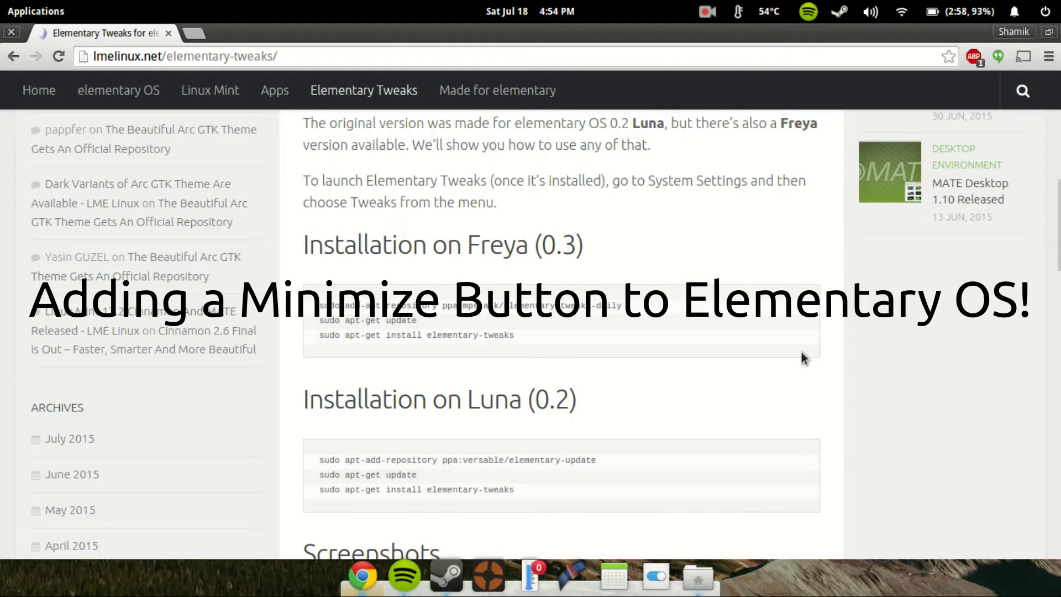
left_click(655, 576)
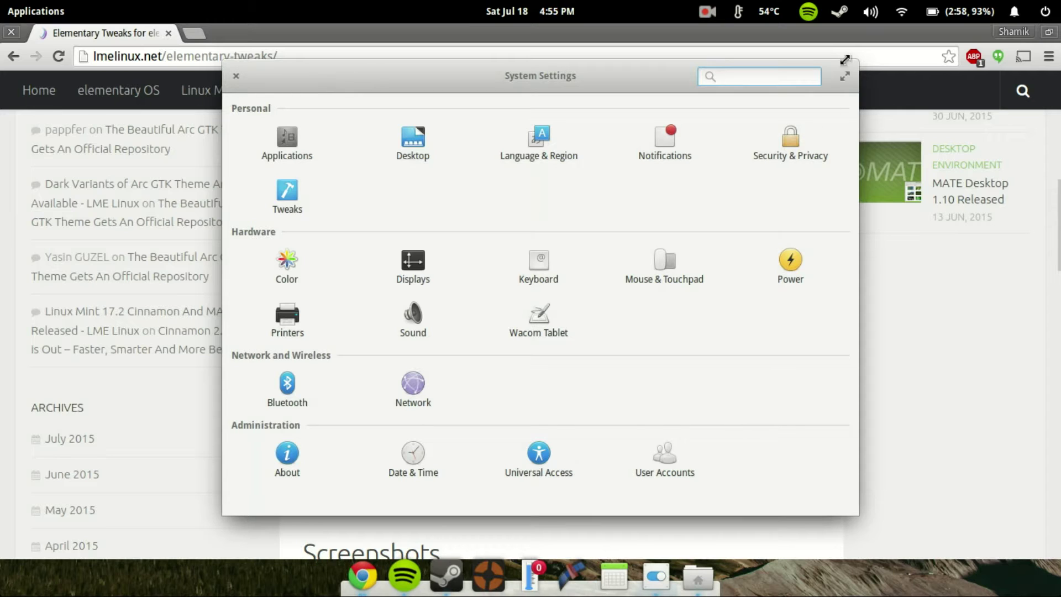
left_click_drag(568, 75, 574, 62)
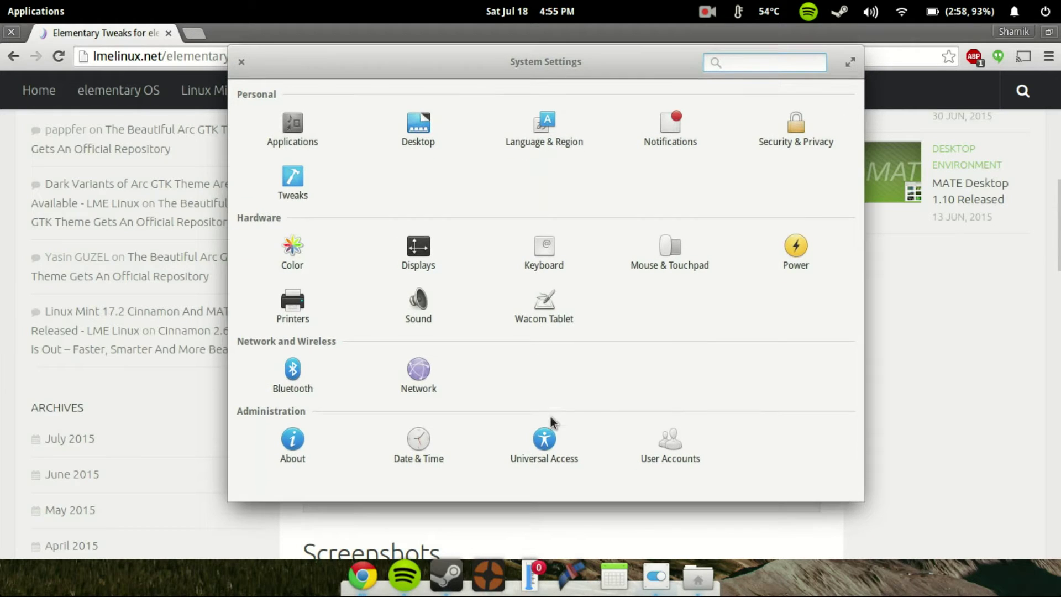
left_click(654, 586)
left_click(654, 577)
key("alt+F4")
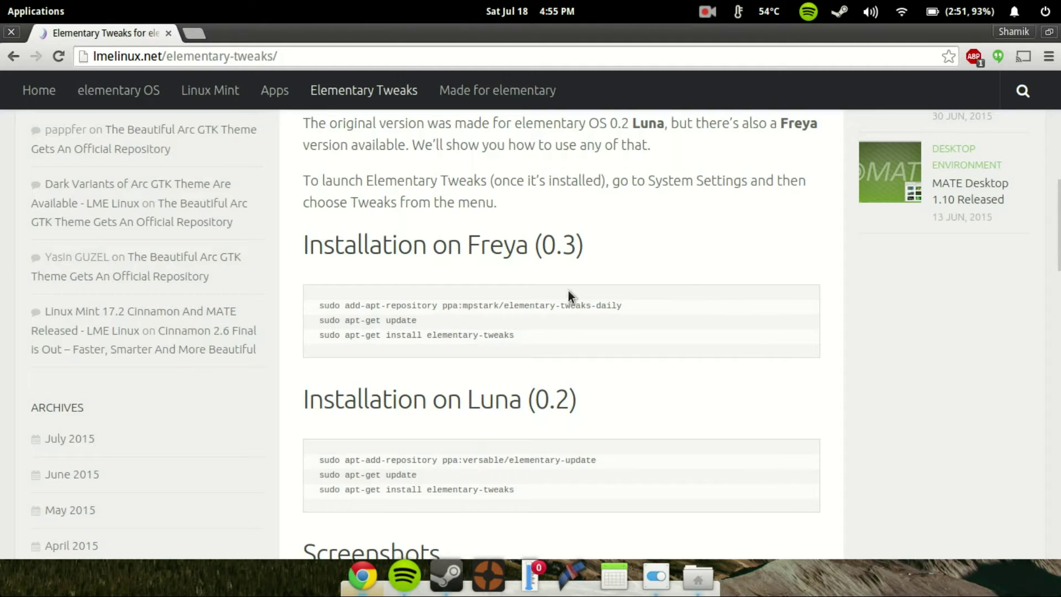
scroll(568, 291, "up", 10)
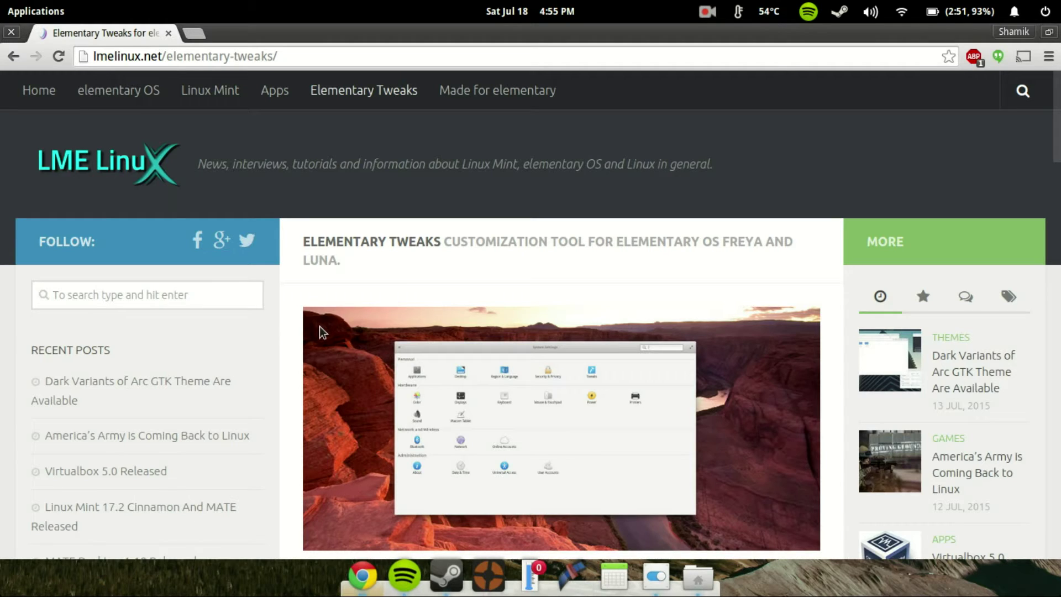
scroll(342, 310, "down", 10)
scroll(596, 265, "down", 3)
scroll(575, 261, "up", 2)
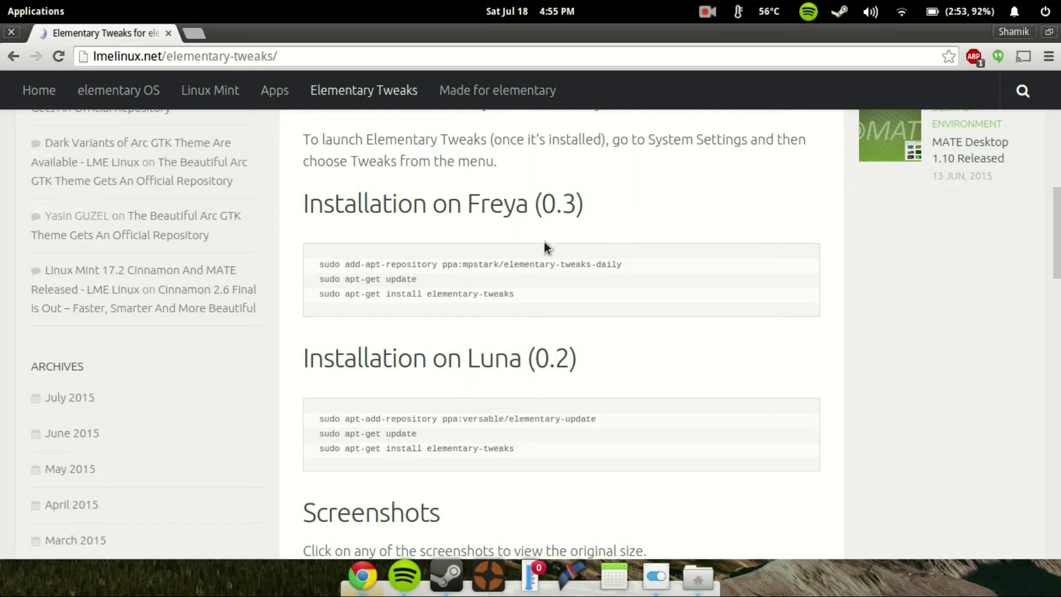
Open a terminal and paste the article's first Freya add-repository command, accepting the paste warning.
key("ctrl+alt+t")
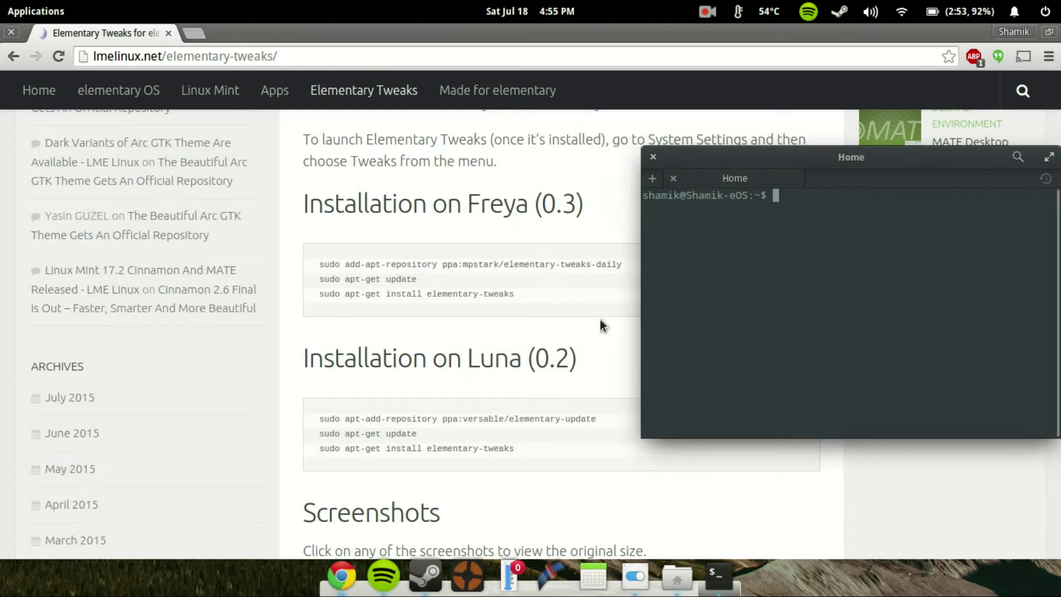
left_click(610, 278)
left_click_drag(622, 265, 319, 264)
key("ctrl+c")
key("alt+Tab")
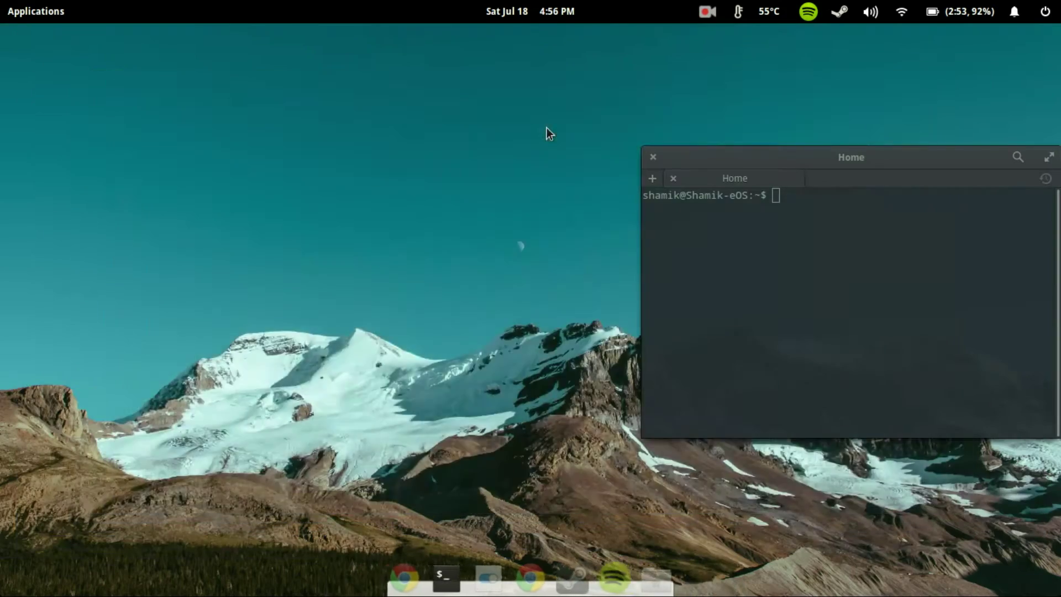
key("ctrl+shift+v")
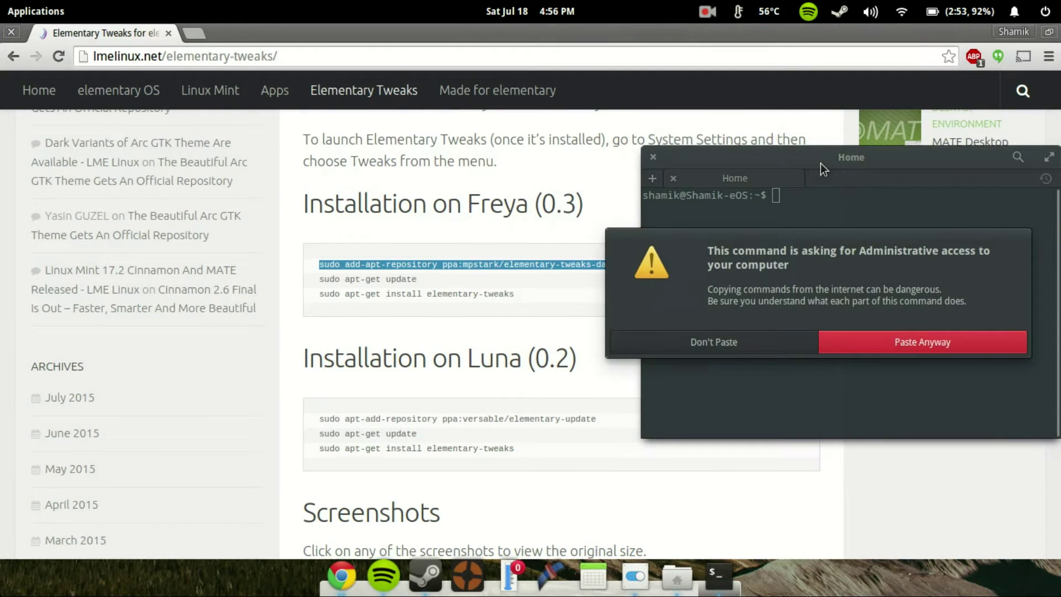
left_click(854, 342)
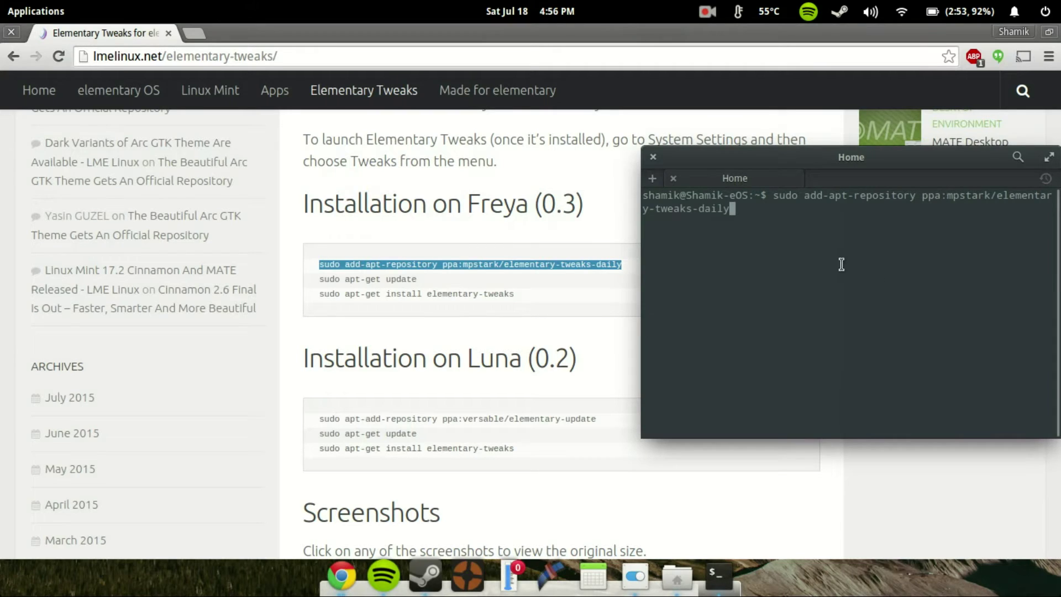
Replace the pasted command with 'sudo apt-get update' copied from the article, leaving it unrun.
left_click(432, 294)
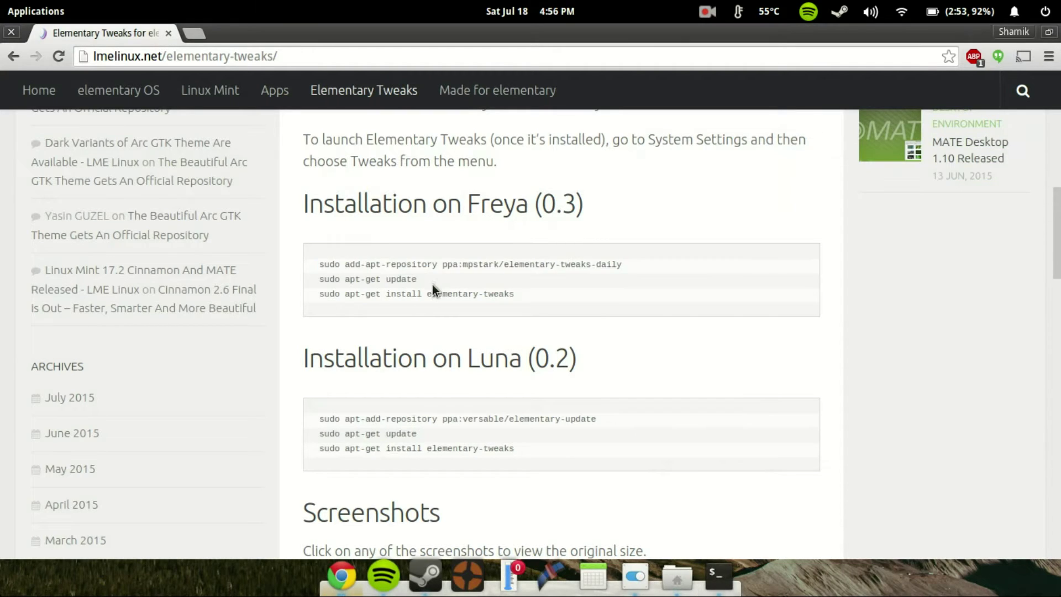
left_click_drag(432, 281, 313, 282)
key("alt+Tab")
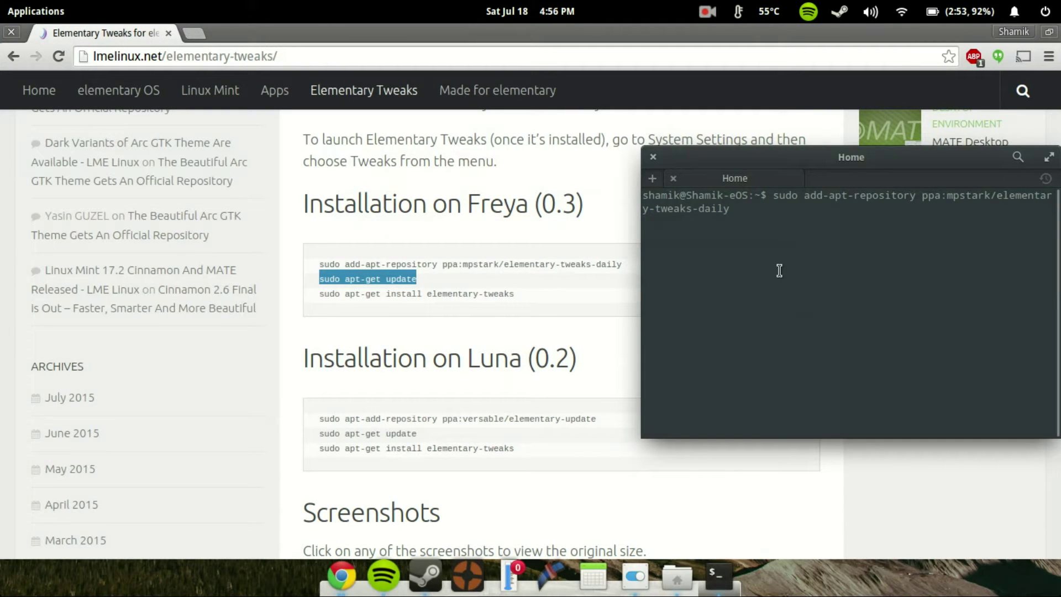
key("Home")
key("Delete")
key("Delete")
key("Delete")
key("Delete")
key("Delete")
key("Delete")
key("Delete")
key("Delete")
key("Delete")
key("Delete")
key("Delete")
key("Delete")
key("Delete")
key("Delete")
key("Delete")
key("Delete")
key("Delete")
key("Delete")
key("Delete")
key("Delete")
key("Delete")
key("Delete")
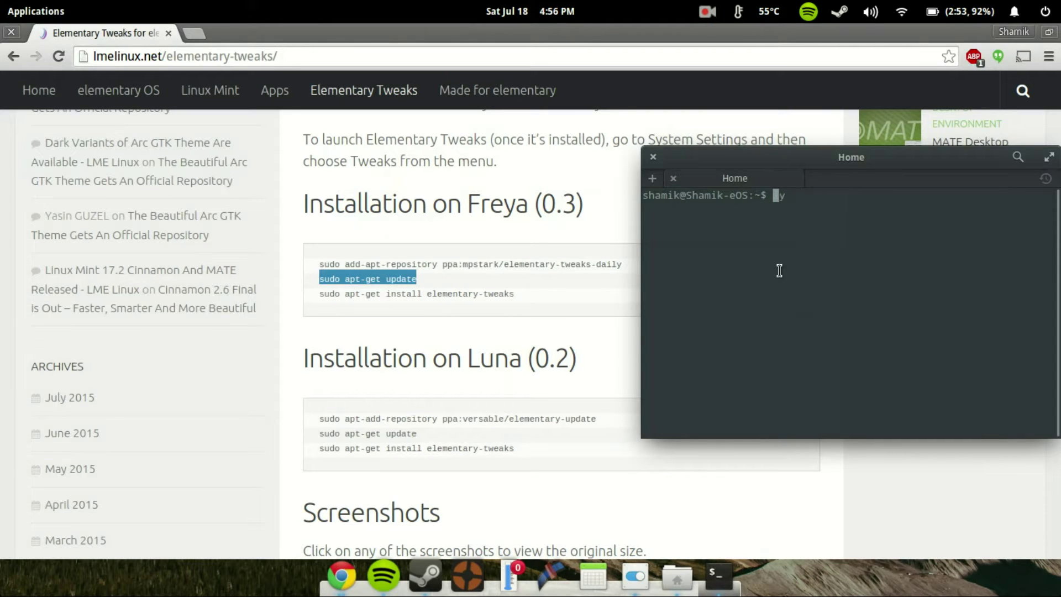
type("sudo apt-get update")
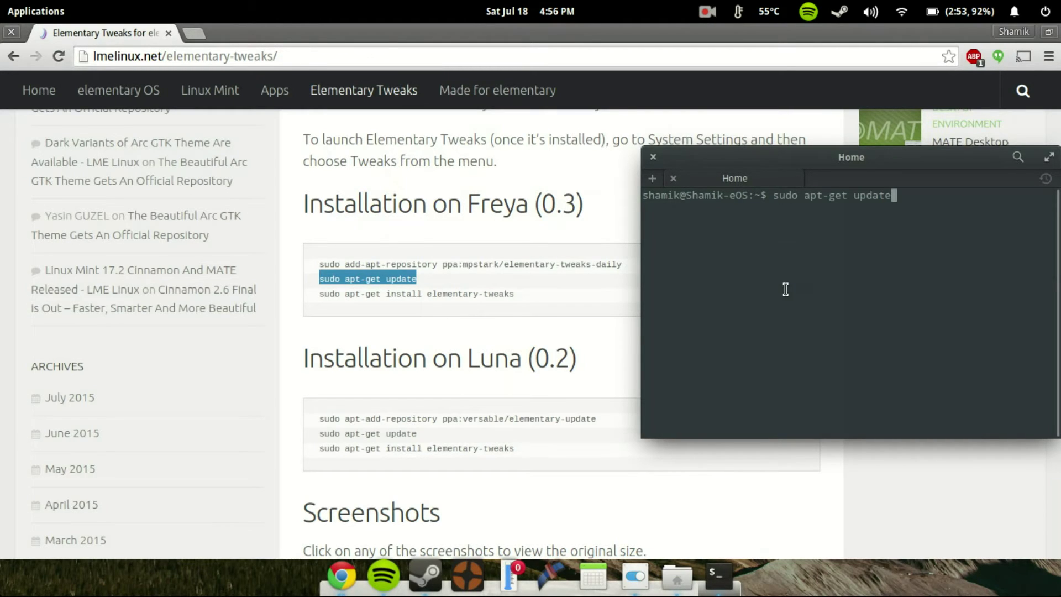
left_click(575, 280)
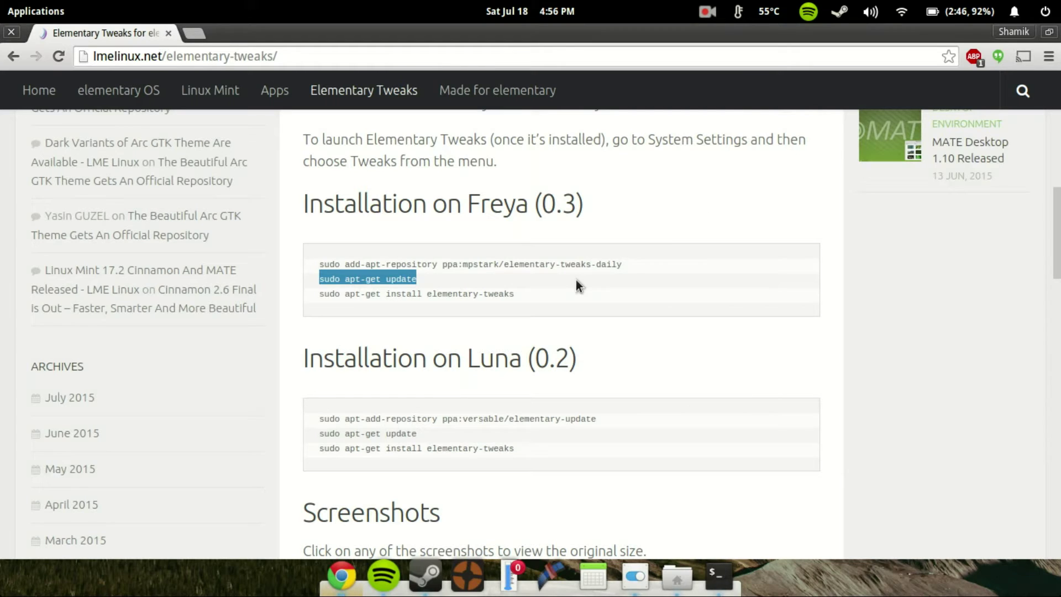
key("alt+Tab")
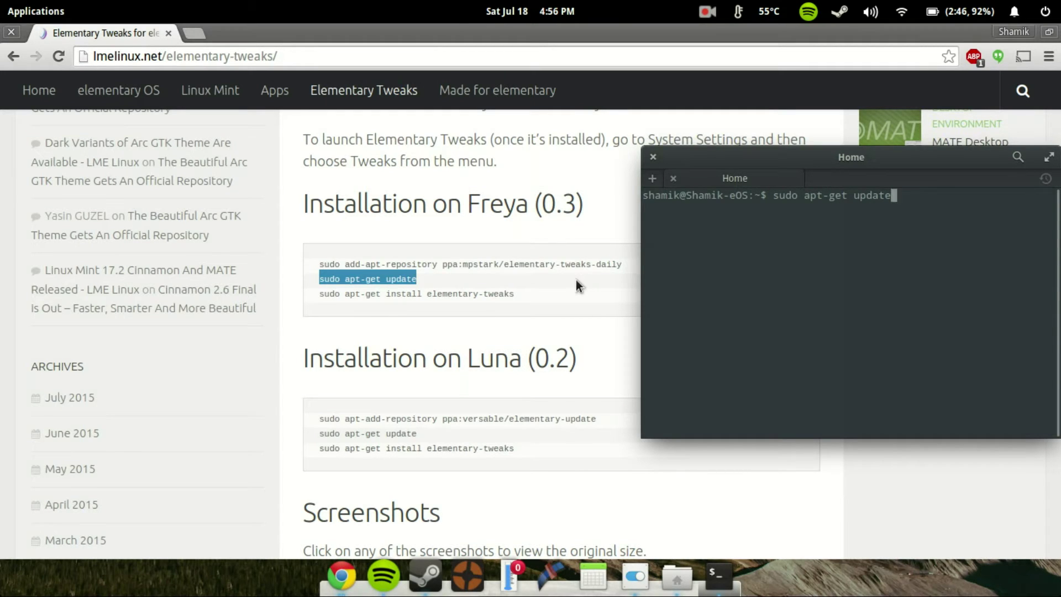
Swap the prompt's update command for the apt-get install elementary-tweaks command, then deselect the guide text.
left_click(576, 279)
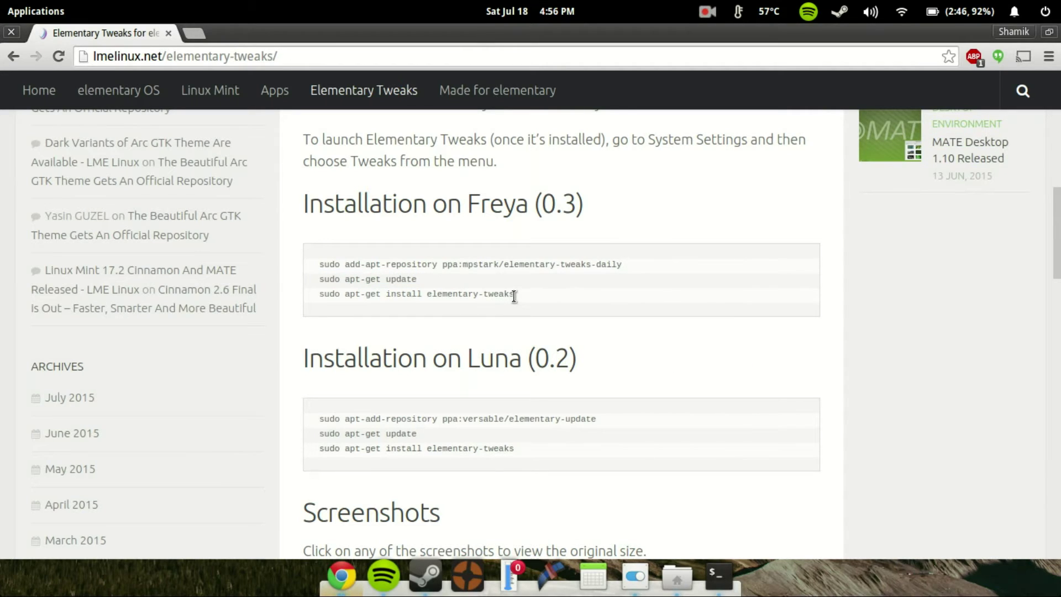
left_click_drag(515, 296, 319, 299)
key("ctrl+c")
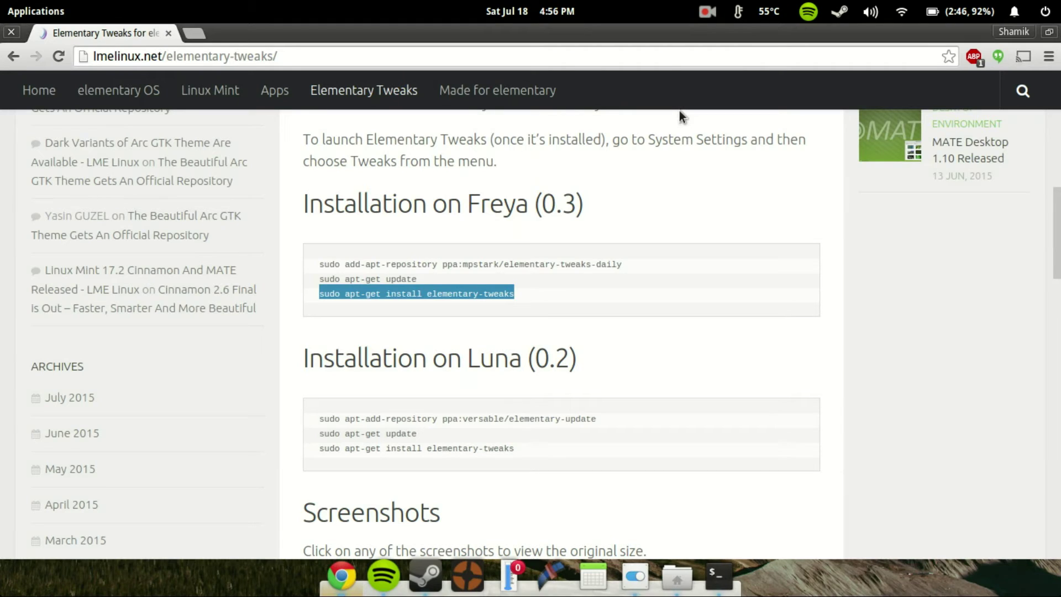
key("alt+Tab")
key("BackSpace")
key("BackSpace")
key("BackSpace")
key("BackSpace")
key("BackSpace")
key("BackSpace")
key("BackSpace")
key("BackSpace")
key("BackSpace")
key("BackSpace")
key("BackSpace")
key("BackSpace")
key("BackSpace")
key("BackSpace")
key("BackSpace")
key("BackSpace")
key("BackSpace")
key("BackSpace")
key("BackSpace")
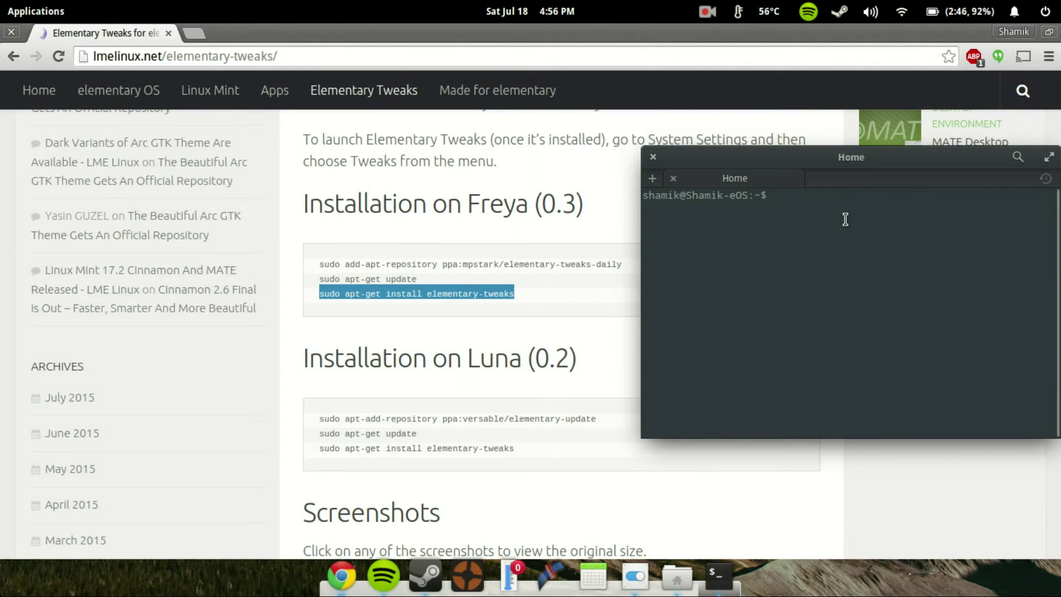
key("ctrl+shift+v")
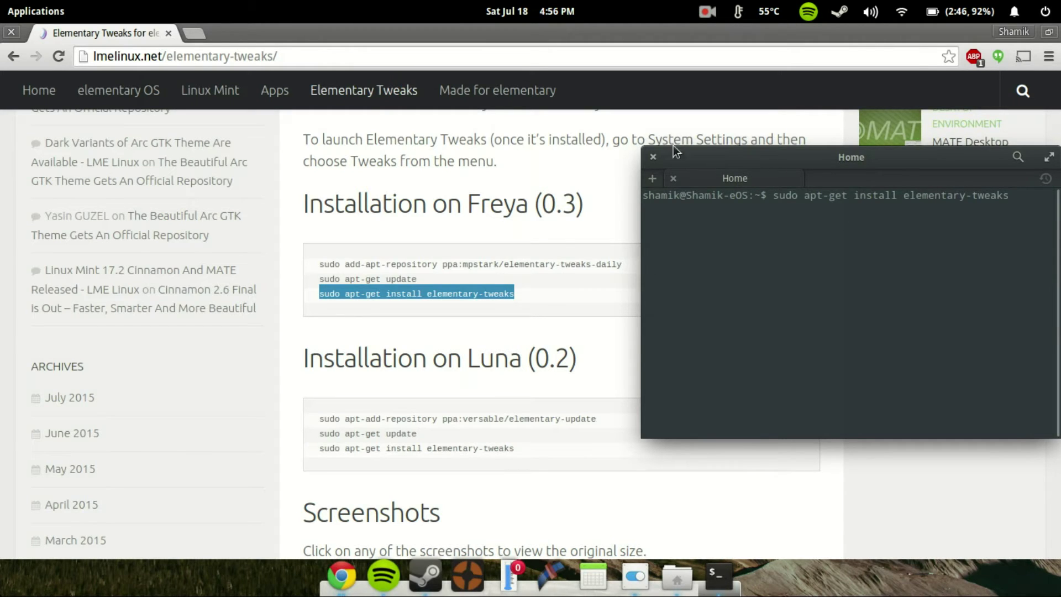
left_click(529, 246)
left_click(530, 246)
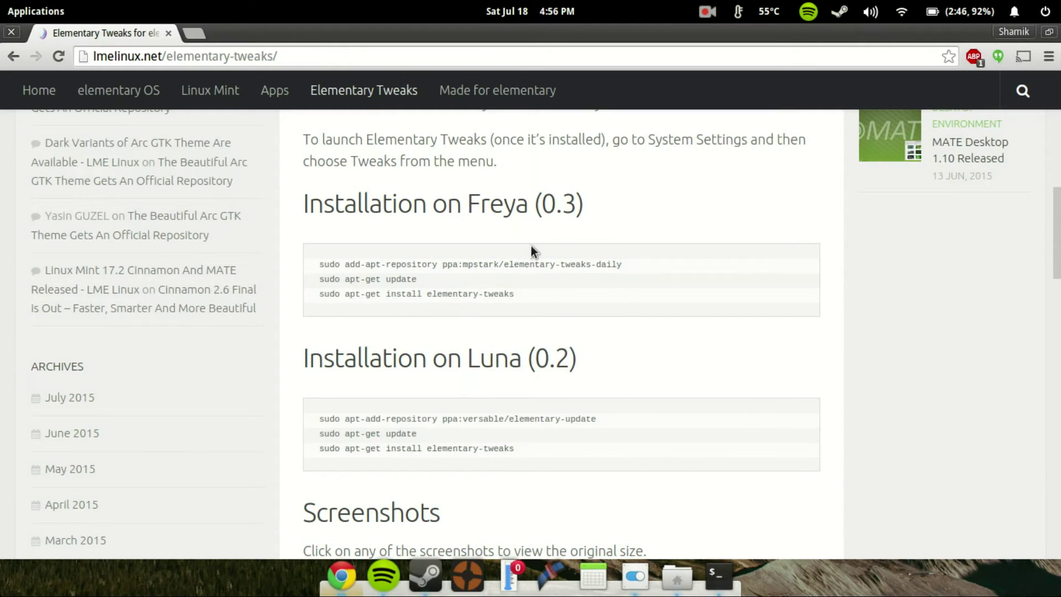
Browse the Applications grid, then launch System Settings from the dock to see Tweaks.
left_click(66, 10)
scroll(283, 250, "down", 1)
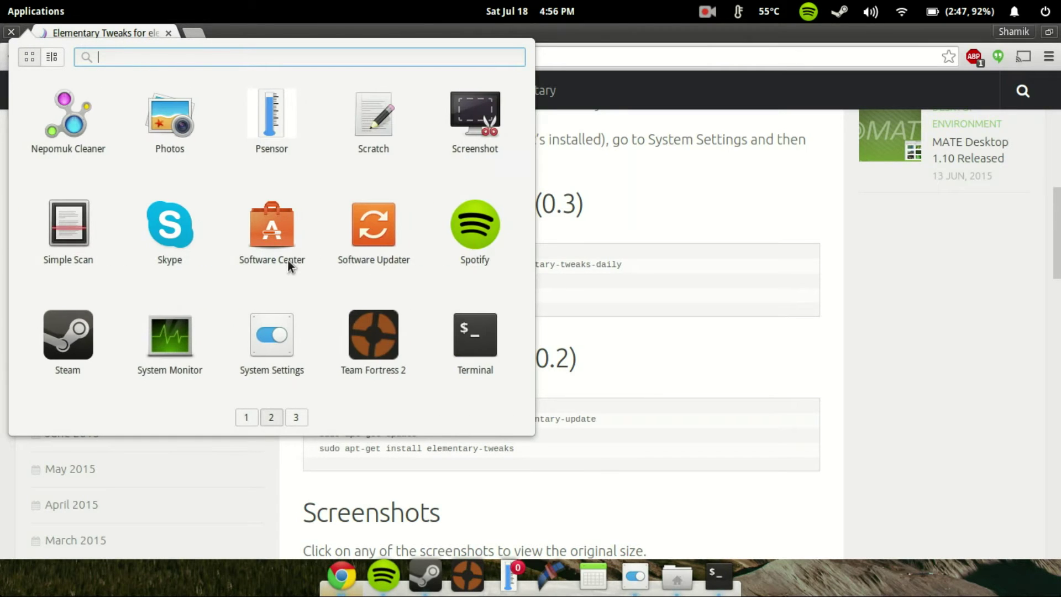
scroll(287, 260, "up", 1)
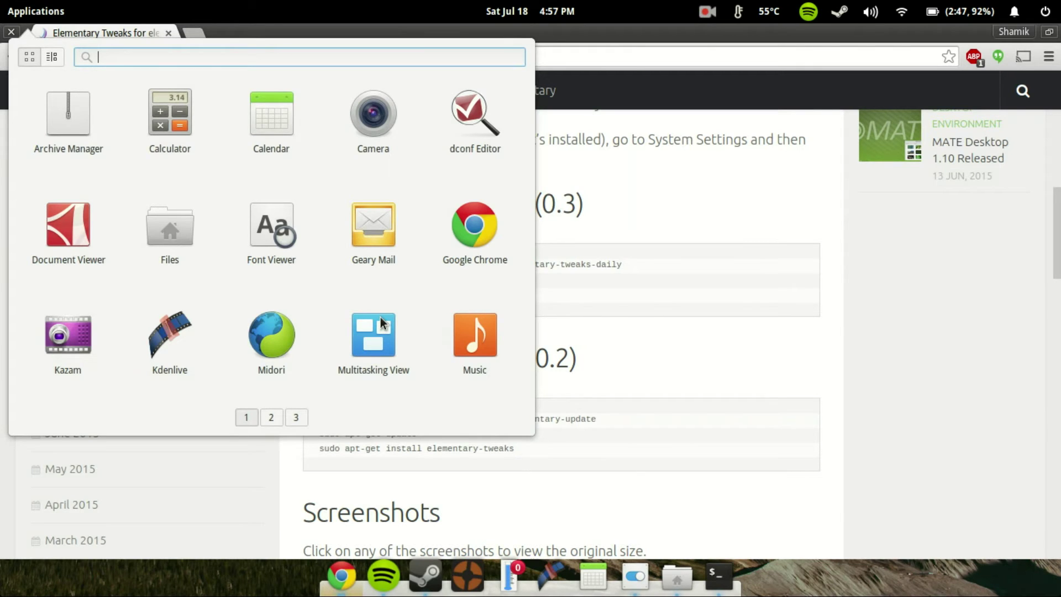
left_click(603, 253)
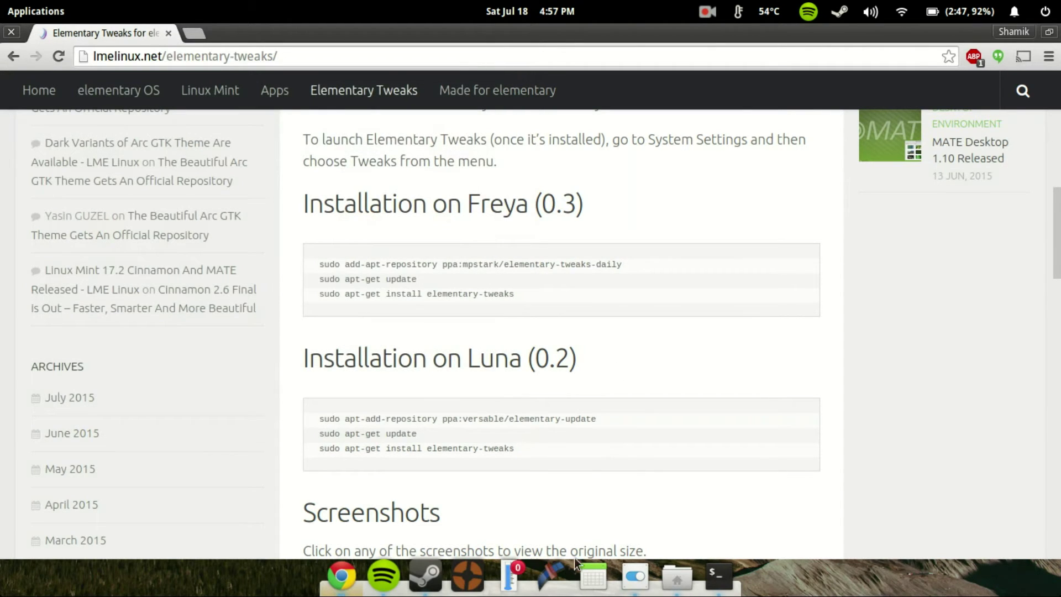
left_click(641, 572)
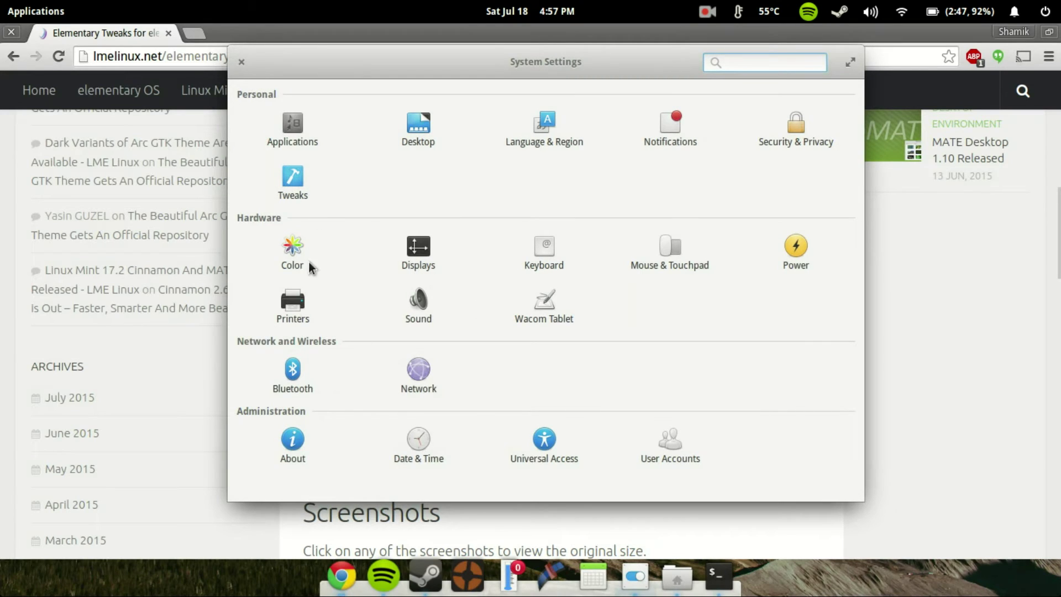
Open Tweaks and look at its Fonts page before returning to Appearance.
left_click(294, 202)
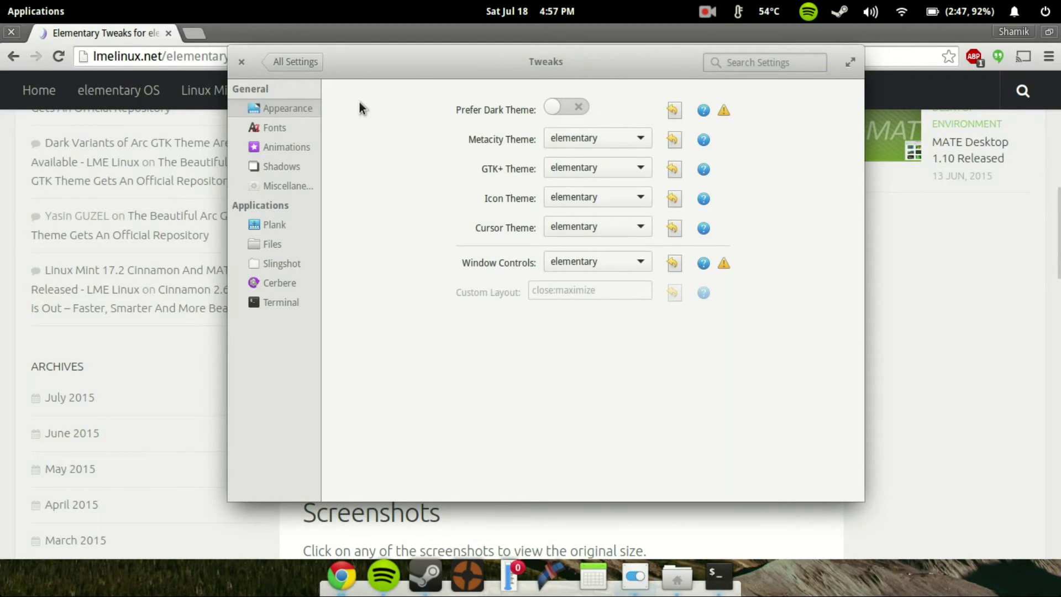
left_click(273, 129)
left_click(285, 110)
Set Window Controls to Windows, then change it to Minimize Right.
left_click(591, 266)
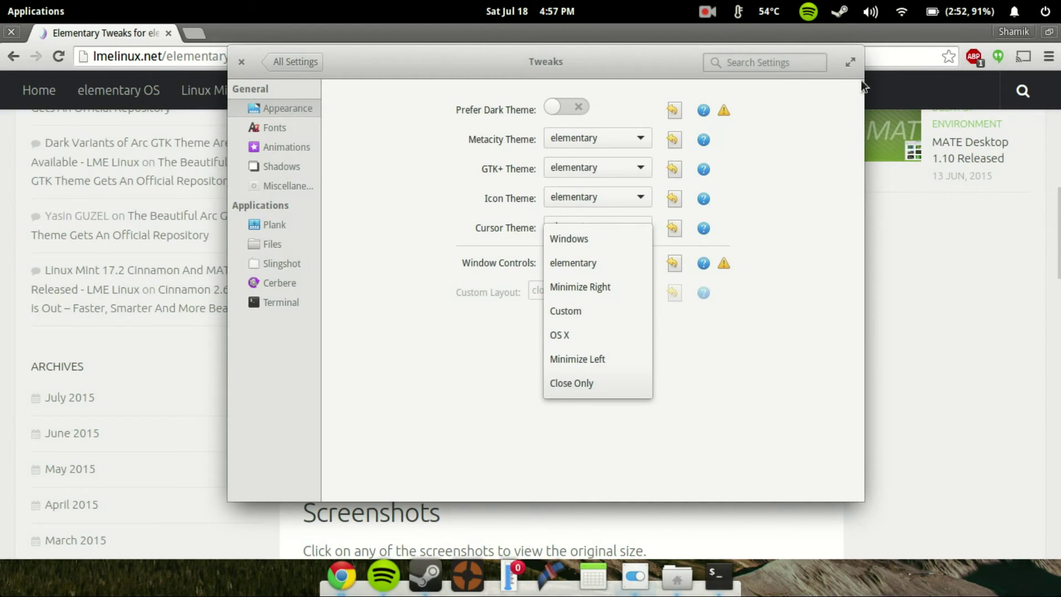
left_click(628, 237)
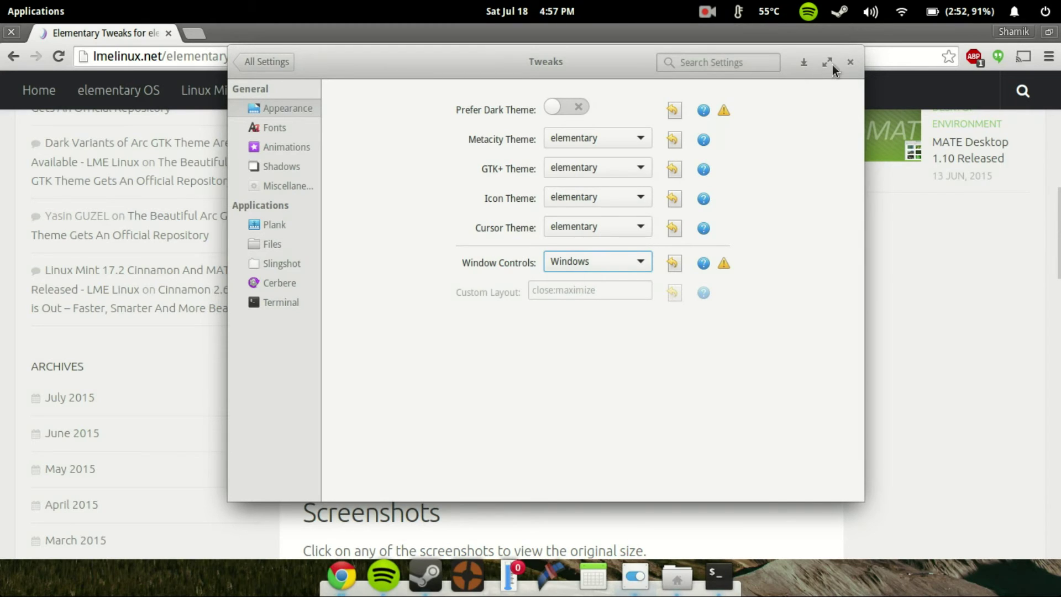
left_click(607, 259)
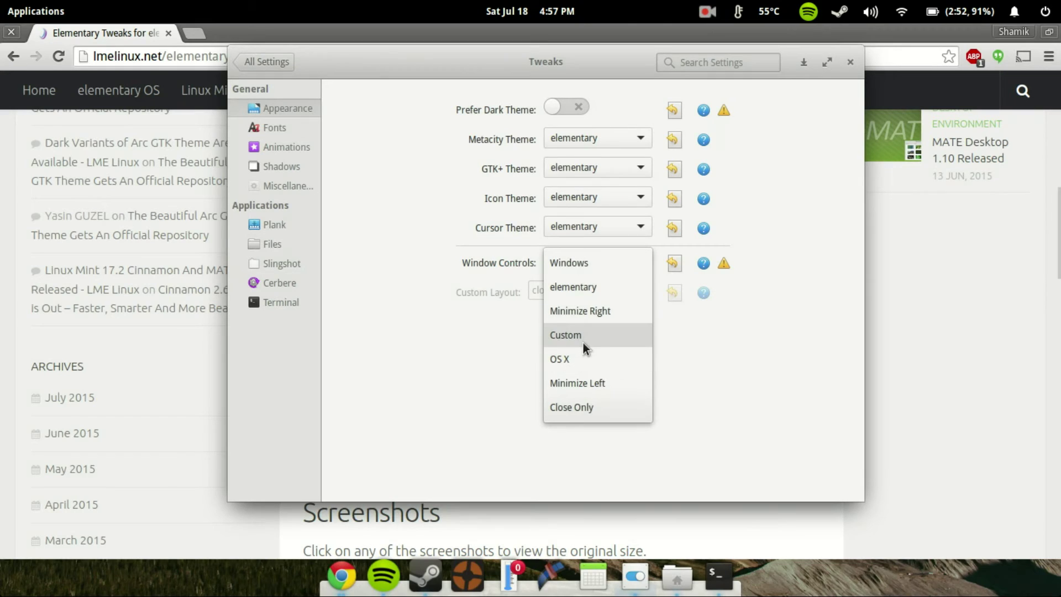
left_click(604, 313)
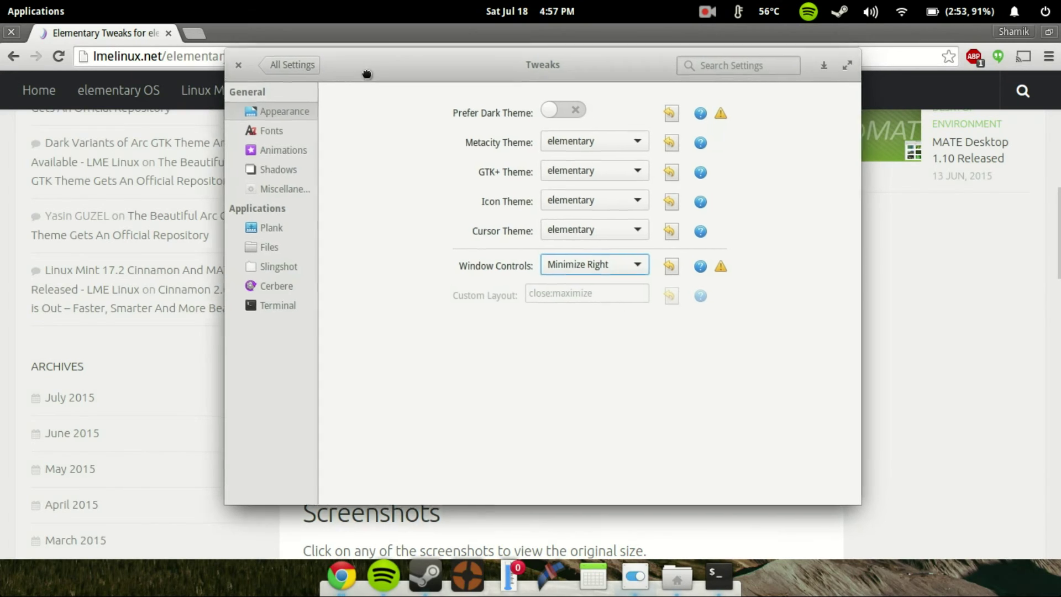
Minimize the Tweaks window, then open and minimize the Files window.
left_click(822, 70)
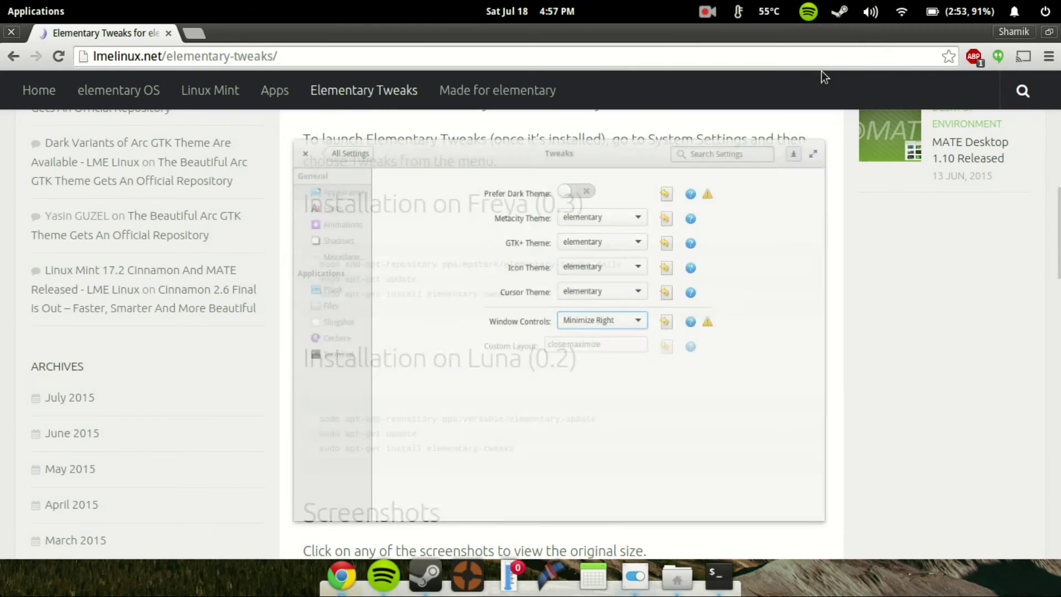
left_click(676, 576)
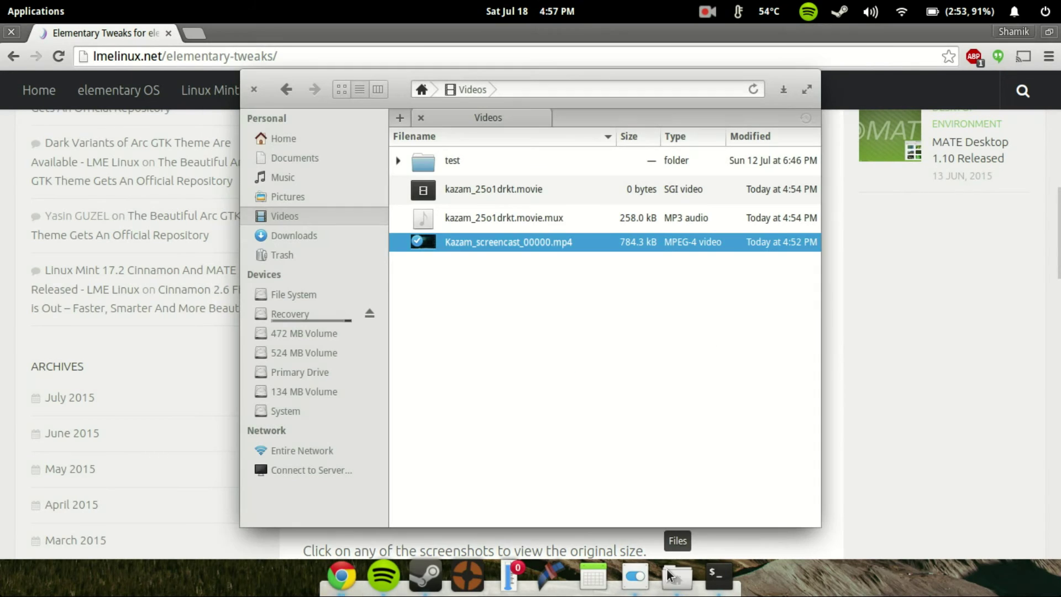
left_click(784, 86)
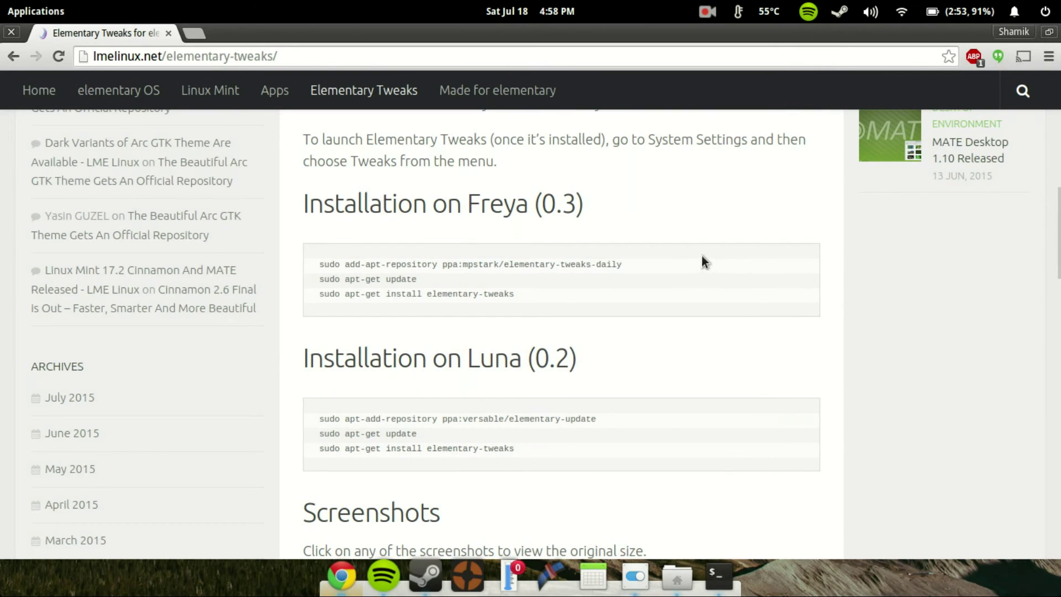
Switch Chrome to the system title bar and borders, then minimize it.
right_click(648, 39)
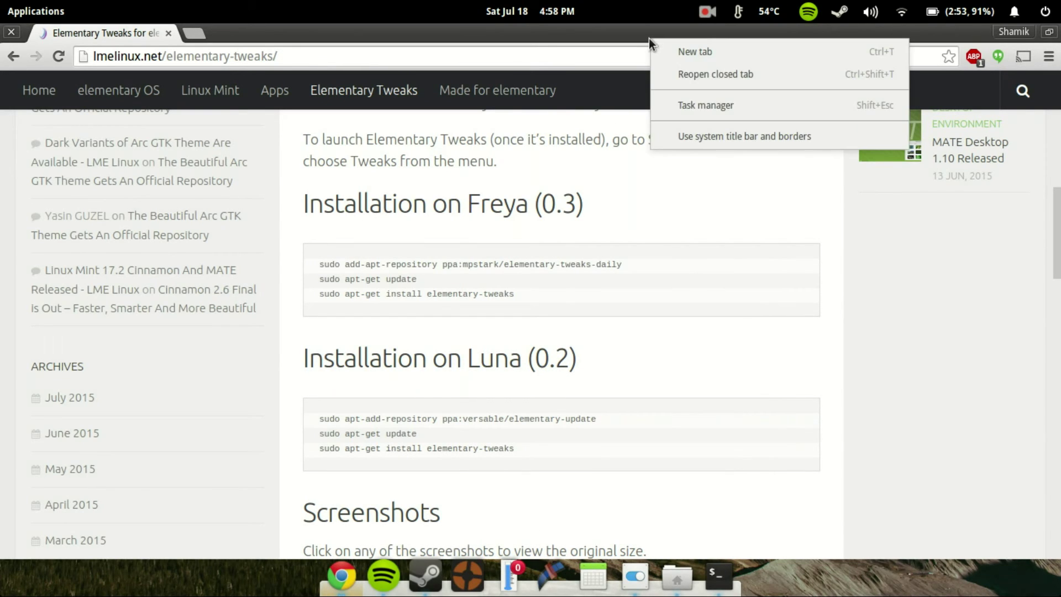
left_click(652, 135)
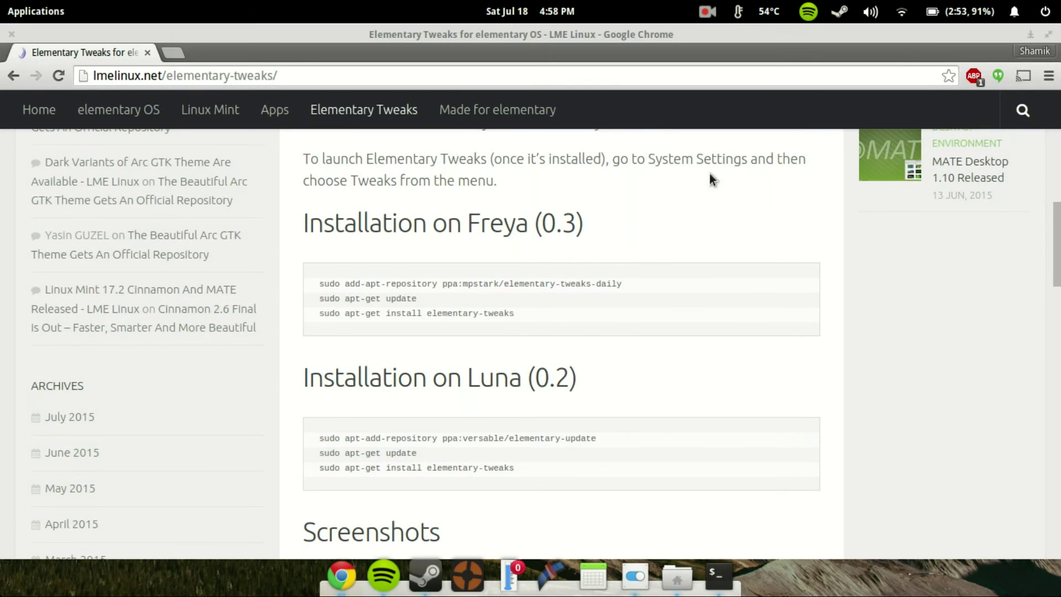
left_click(1032, 33)
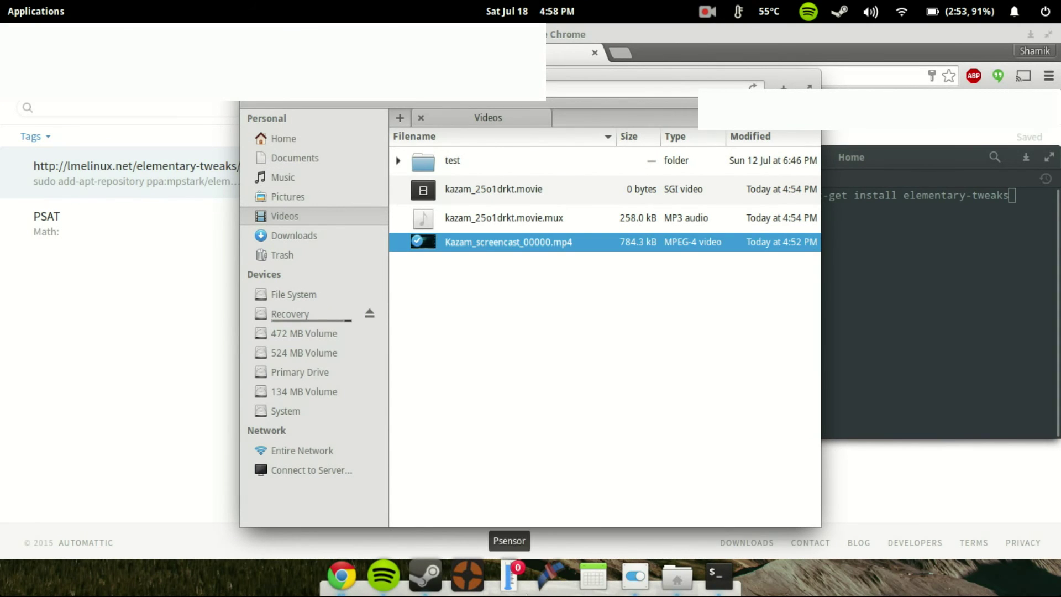
right_click(341, 575)
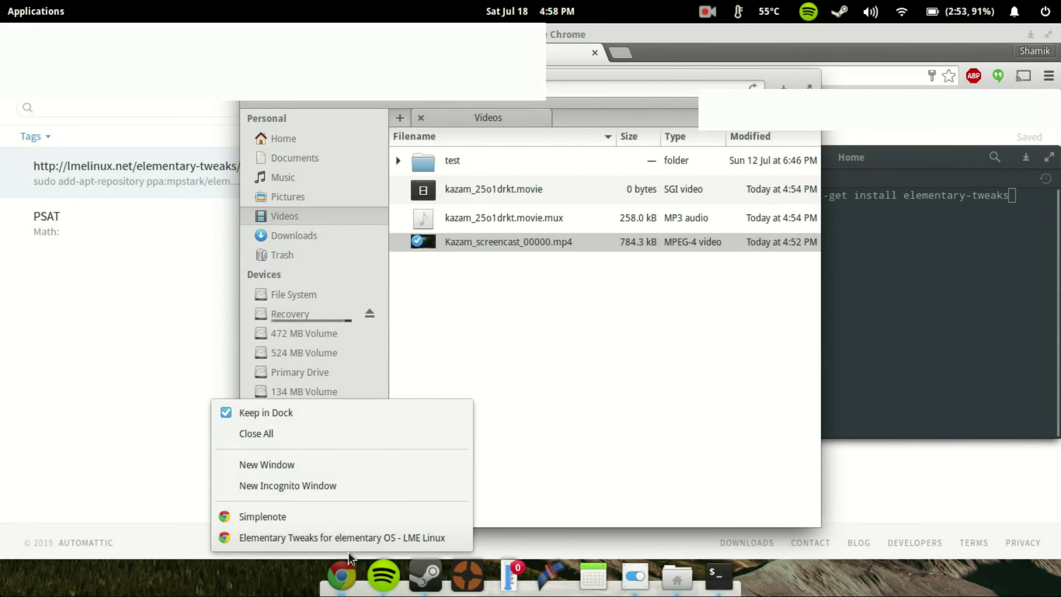
left_click(363, 535)
right_click(348, 575)
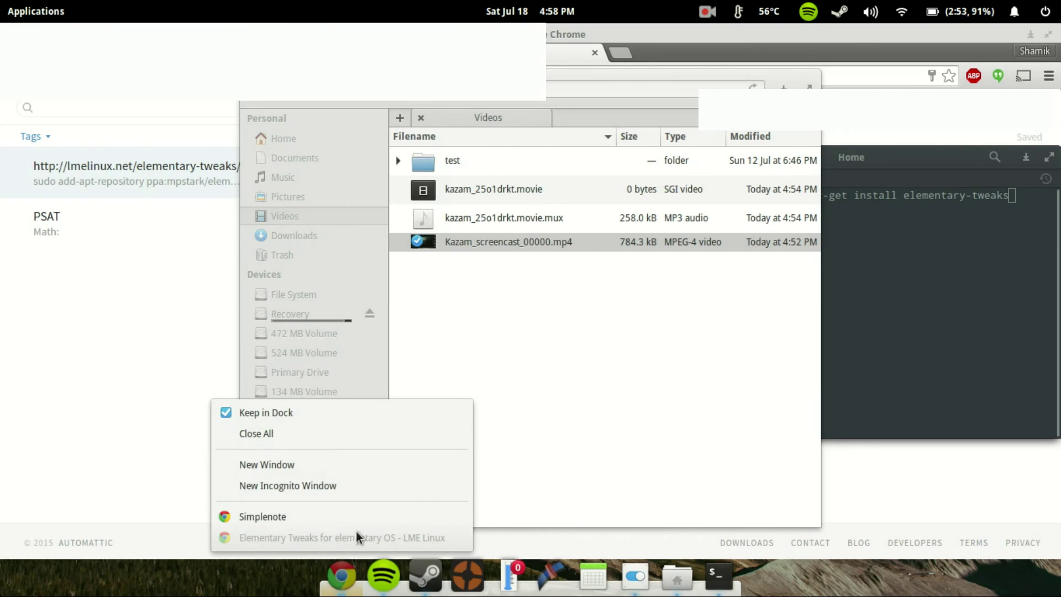
left_click(718, 337)
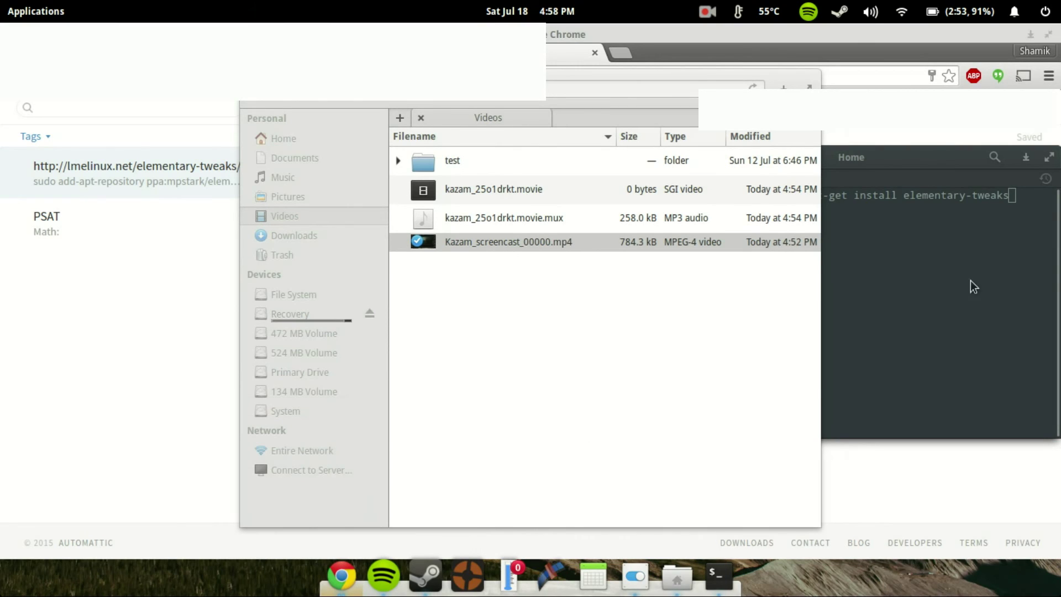